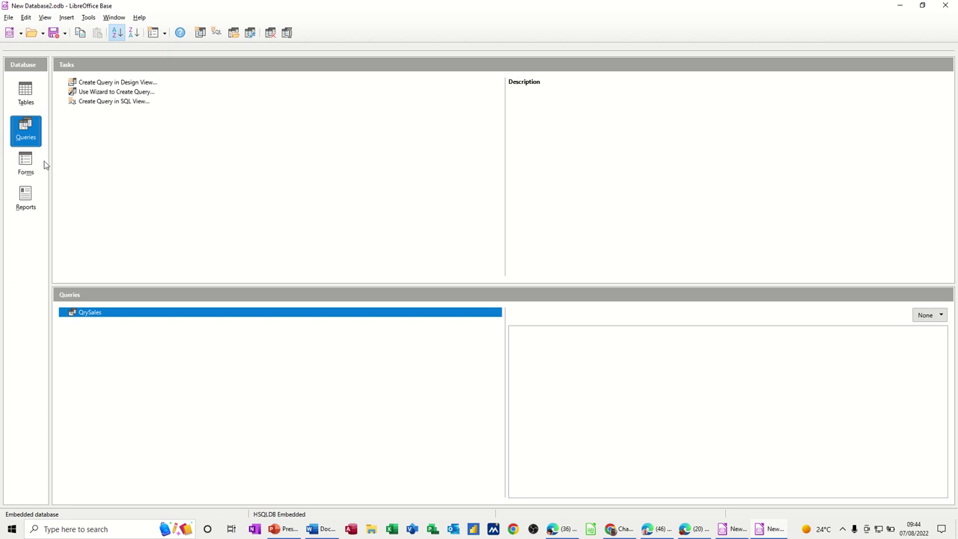
# Open the TblCustomer table to review its records and field names, and close it again.
pyautogui.click(25, 94)
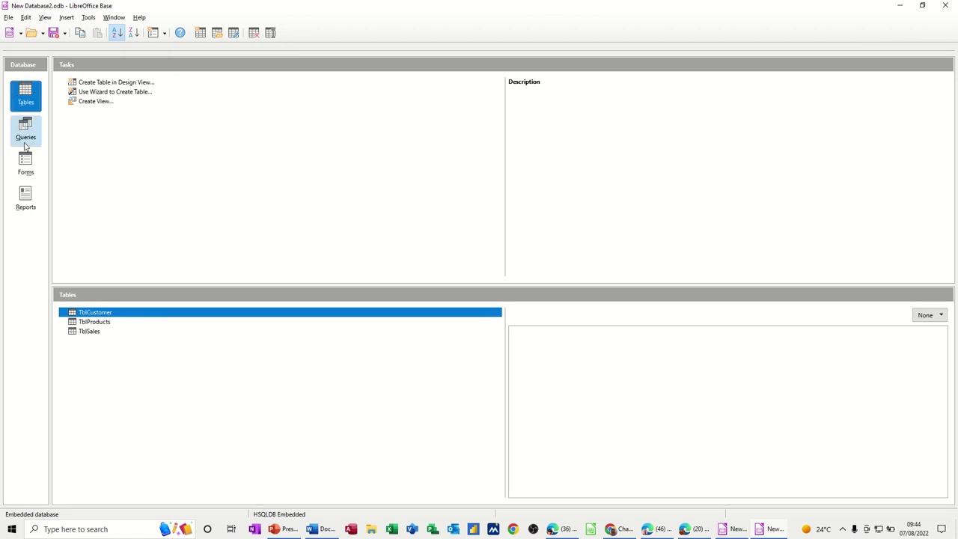
pyautogui.doubleClick(91, 314)
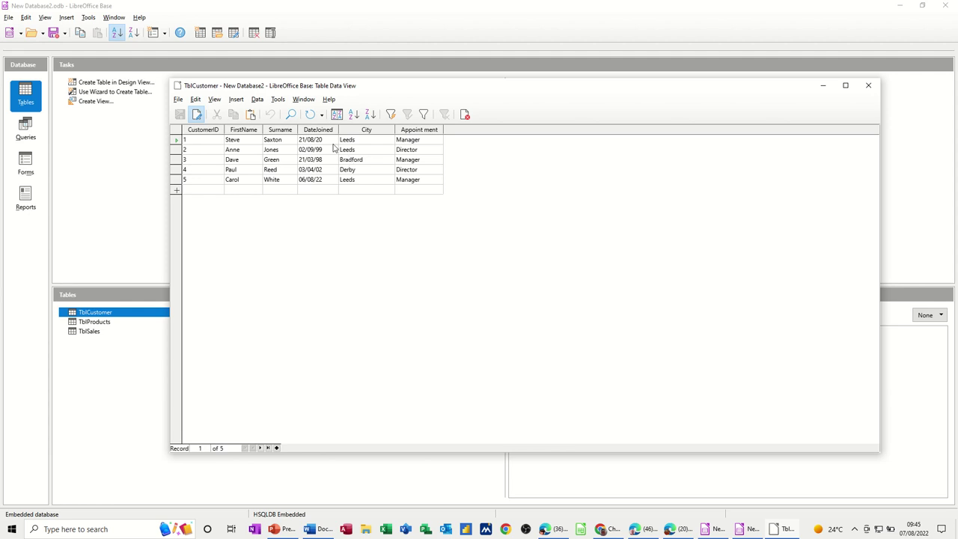
pyautogui.click(465, 116)
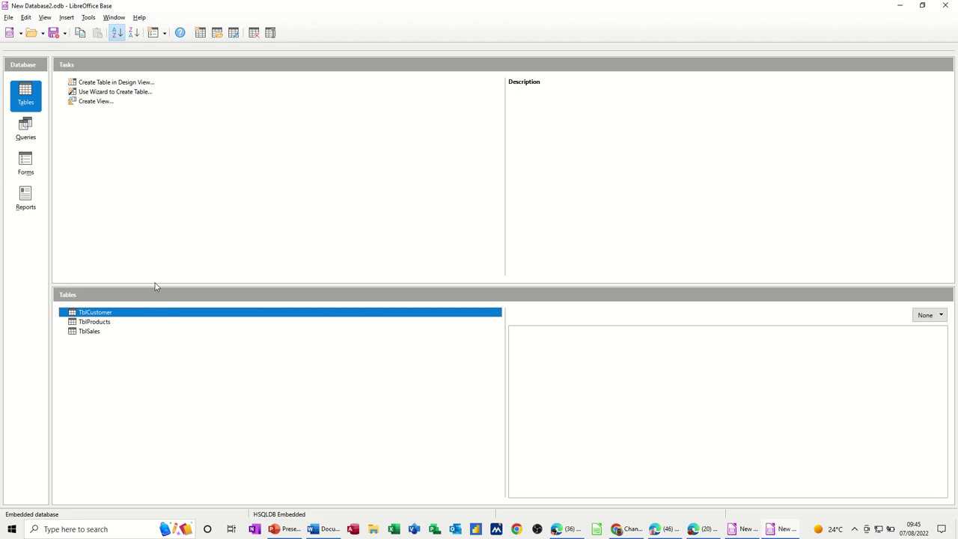
# Create a new query in design view based on TblCustomer and enlarge its field list to show every field.
pyautogui.click(21, 132)
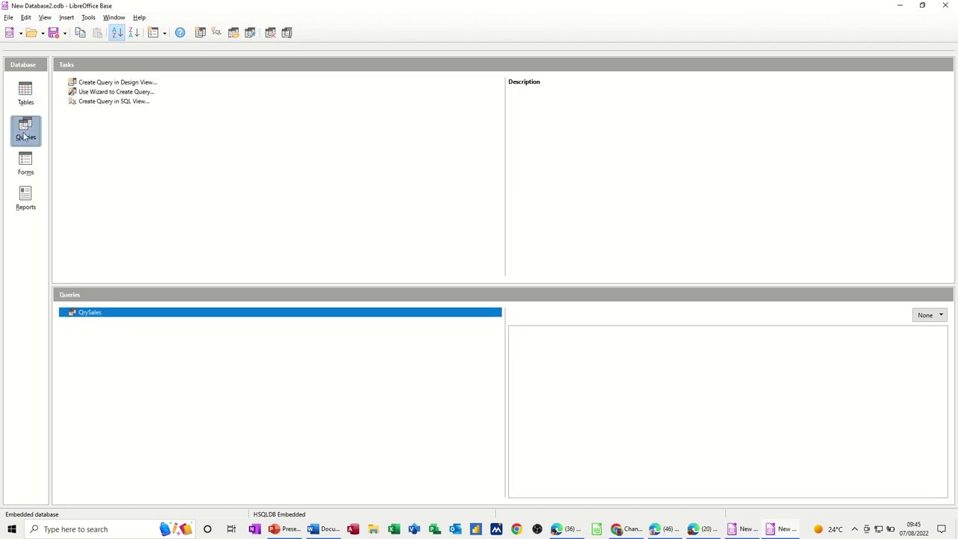
pyautogui.click(201, 33)
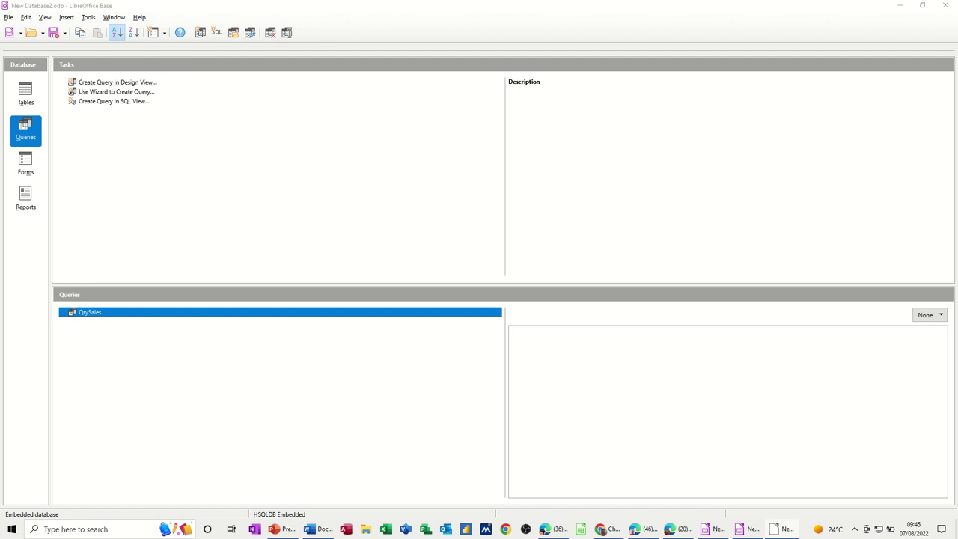
pyautogui.moveTo(957, 80); pyautogui.dragTo(440, 75)
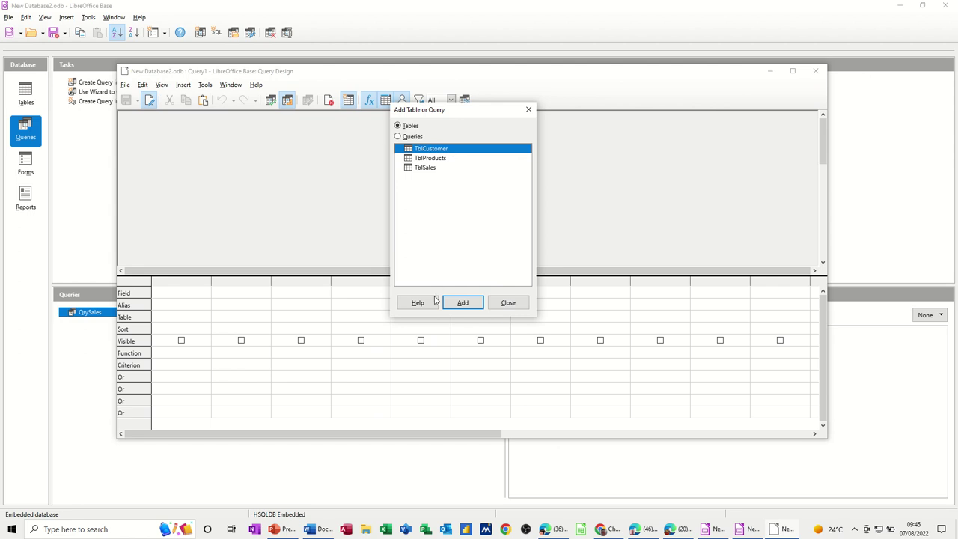
pyautogui.click(463, 303)
pyautogui.click(508, 303)
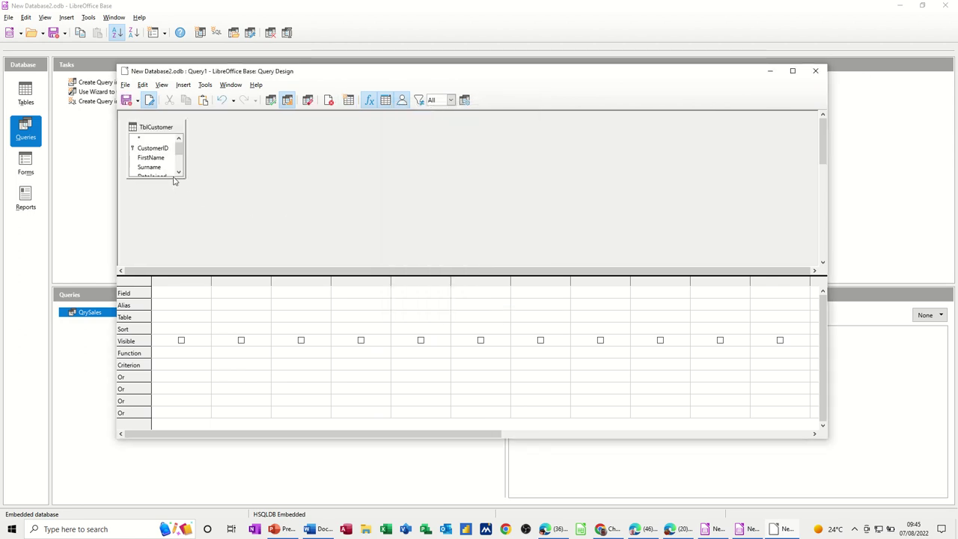
pyautogui.moveTo(173, 178); pyautogui.dragTo(176, 217)
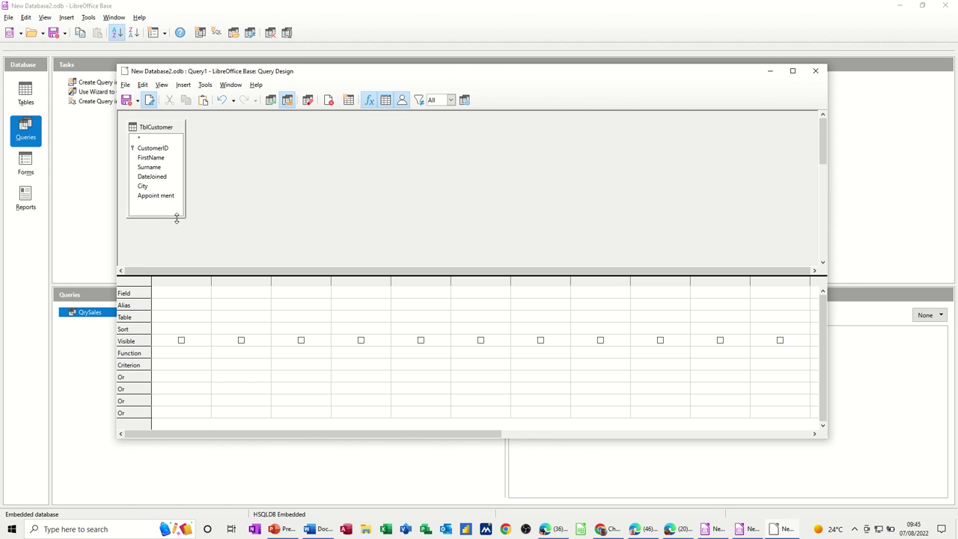
# Add CustomerID, FirstName, Surname, DateJoined, City and Appoint ment to the query grid.
pyautogui.doubleClick(157, 148)
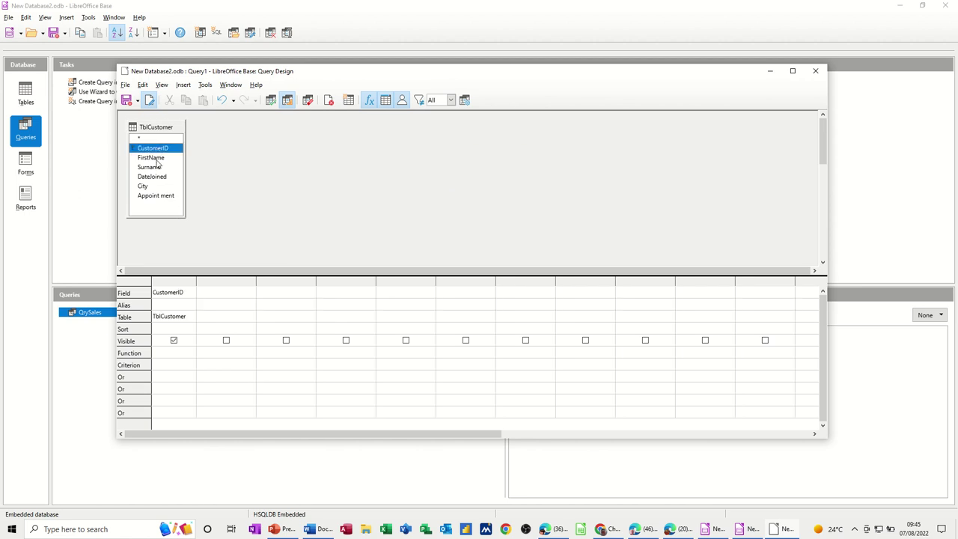
pyautogui.doubleClick(156, 158)
pyautogui.doubleClick(156, 168)
pyautogui.doubleClick(154, 177)
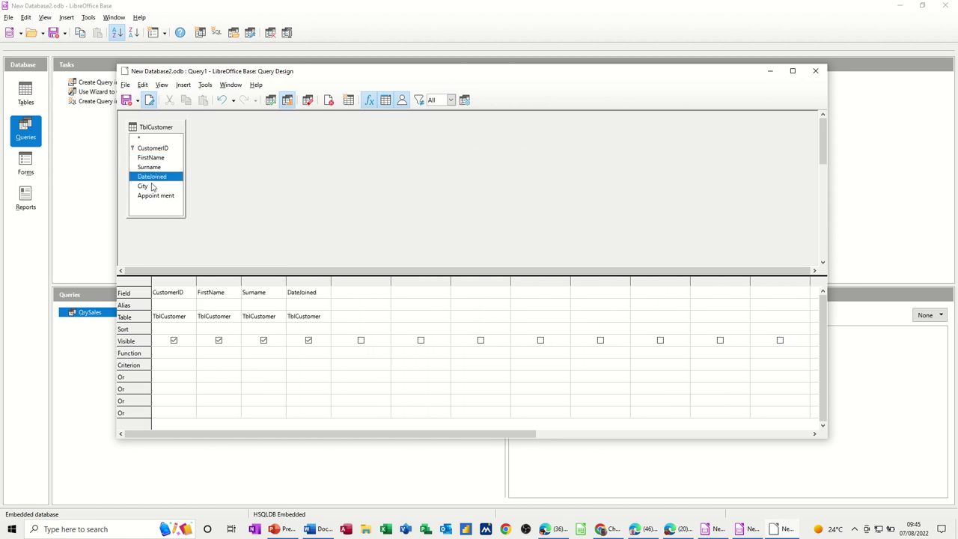
pyautogui.click(152, 187)
pyautogui.doubleClick(152, 186)
pyautogui.doubleClick(156, 195)
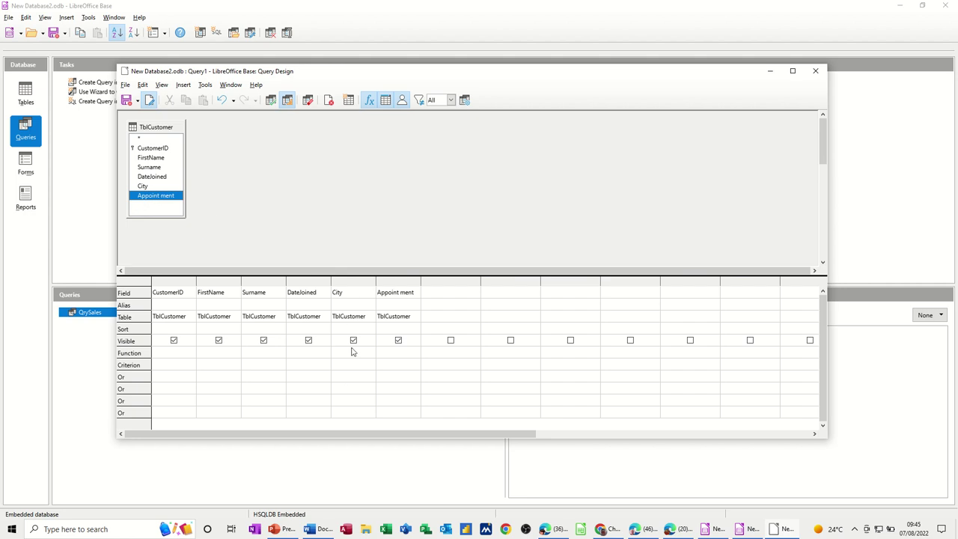
# Set the DateJoined criterion to dates after 01/01/2020 and run the query.
pyautogui.click(292, 356)
pyautogui.click(293, 366)
pyautogui.write('1/1/20')
pyautogui.click(309, 375)
pyautogui.click(271, 102)
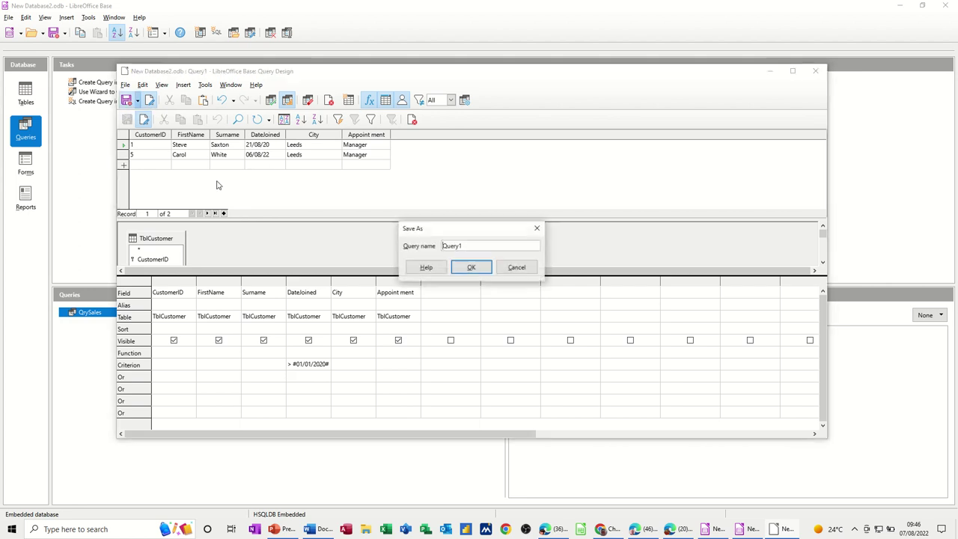
# Save the query as "QryAfter 2020" and close the query design window.
pyautogui.click(126, 100)
pyautogui.moveTo(469, 248); pyautogui.dragTo(417, 246)
pyautogui.write('Q')
pyautogui.click(468, 267)
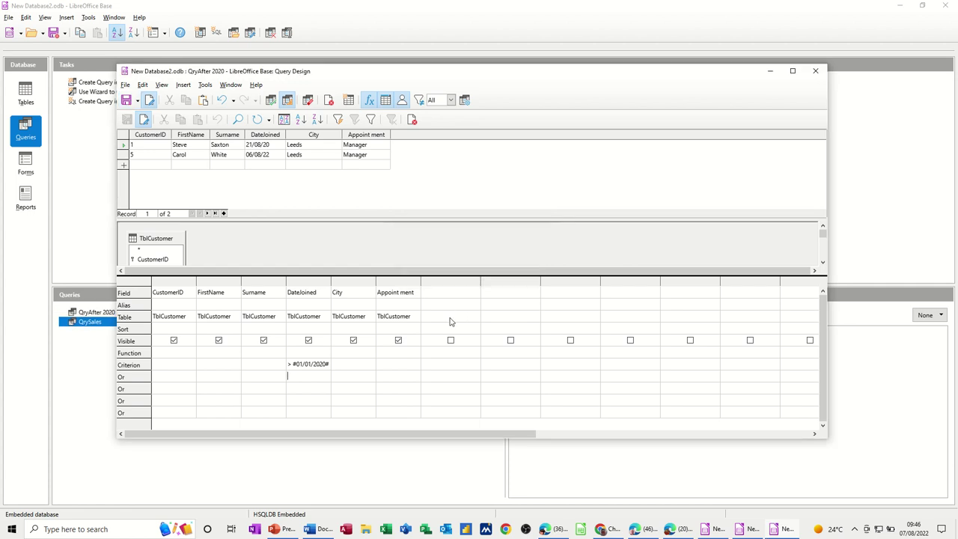
pyautogui.click(816, 70)
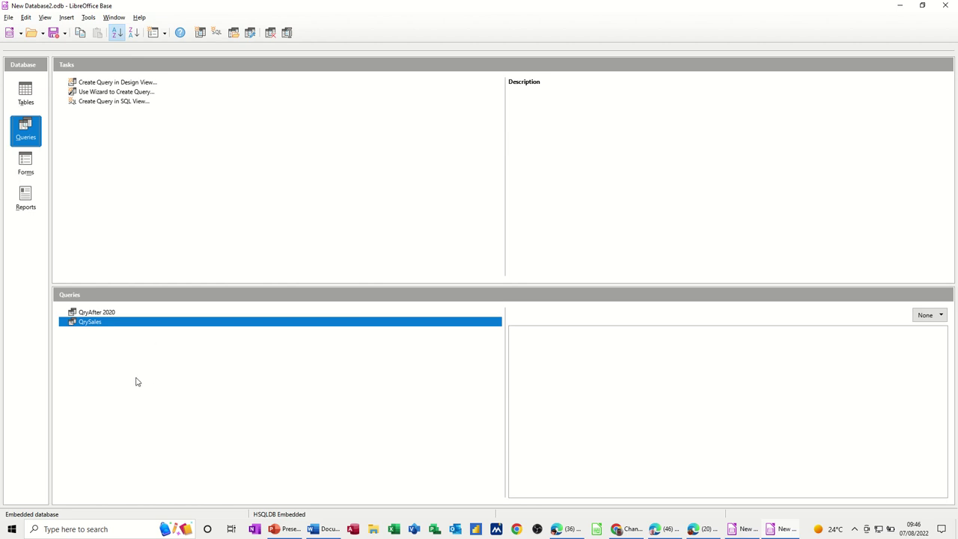
# Start another design-view query on TblCustomer and extend the table's field list so all fields show.
pyautogui.click(200, 32)
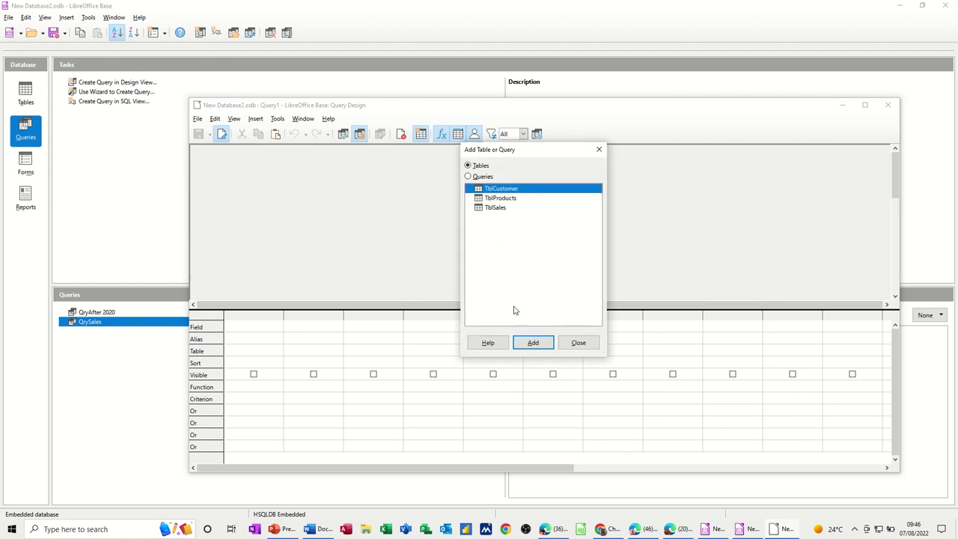
pyautogui.click(528, 343)
pyautogui.click(577, 342)
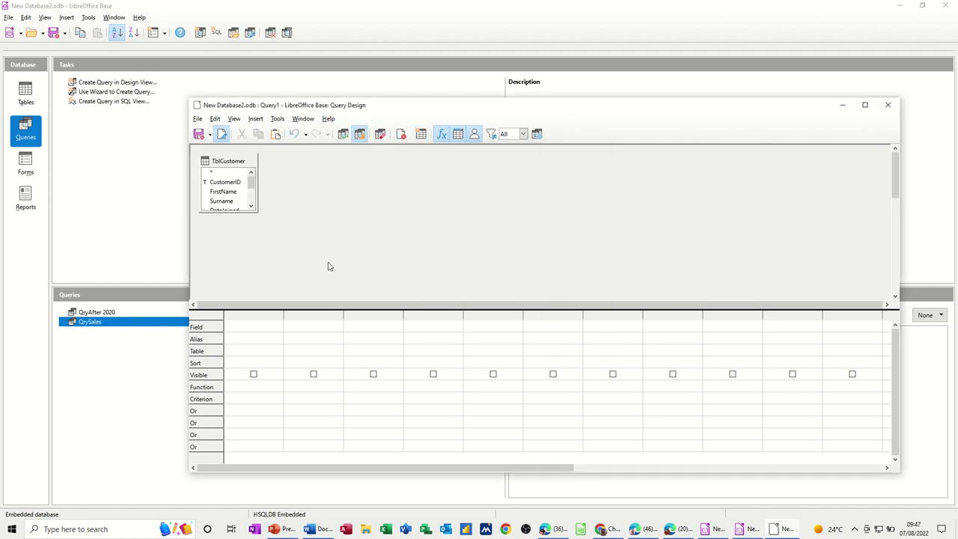
pyautogui.moveTo(257, 217); pyautogui.dragTo(257, 267)
# Add all six TblCustomer fields, from CustomerID to Appoint ment, to the new query's grid.
pyautogui.click(227, 183)
pyautogui.doubleClick(227, 183)
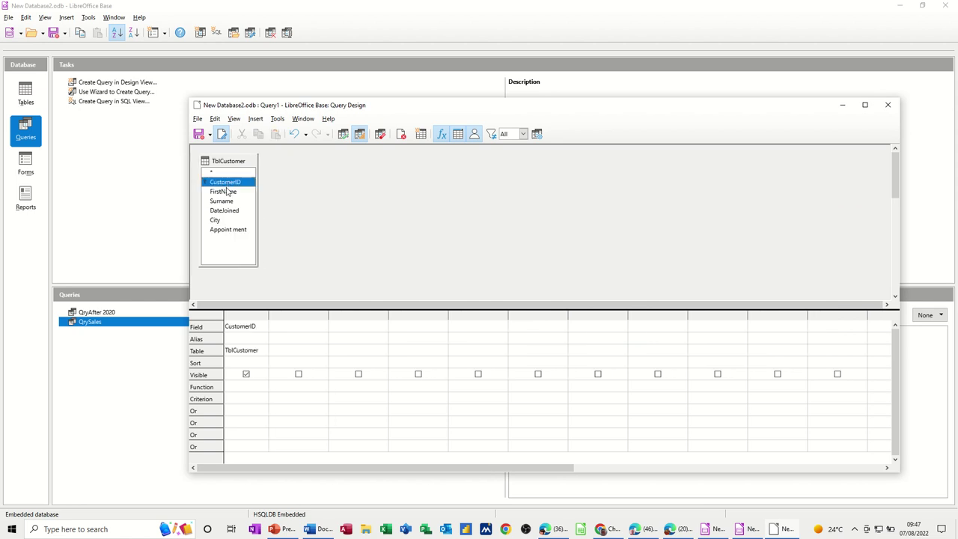
pyautogui.doubleClick(226, 192)
pyautogui.doubleClick(225, 201)
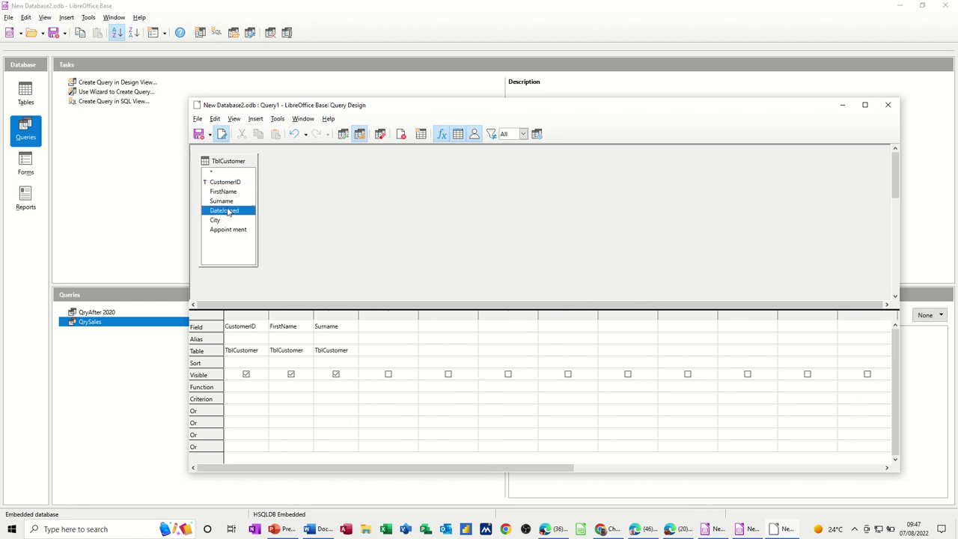
pyautogui.doubleClick(225, 210)
pyautogui.doubleClick(217, 220)
pyautogui.doubleClick(229, 230)
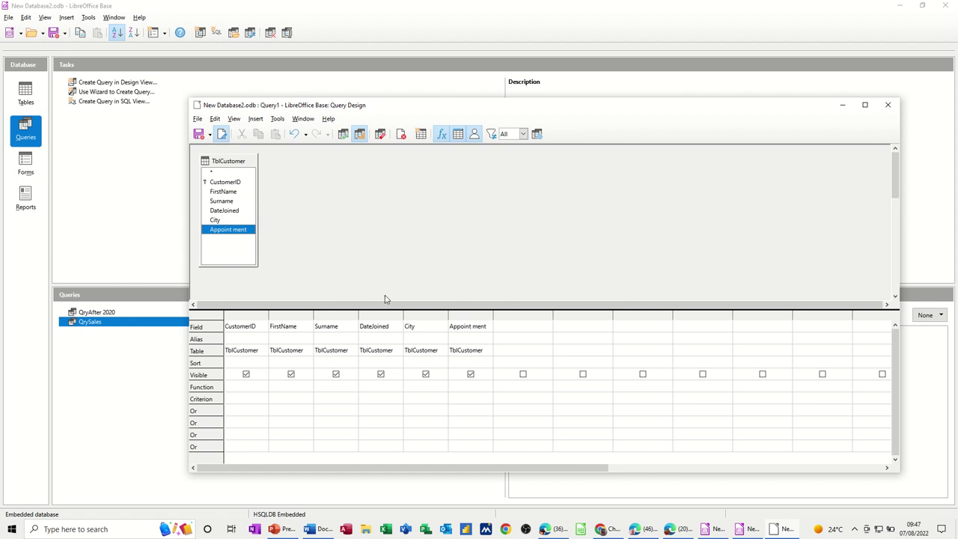
# Filter the query by the city Leeds and run it.
pyautogui.click(408, 388)
pyautogui.click(428, 398)
pyautogui.click(344, 135)
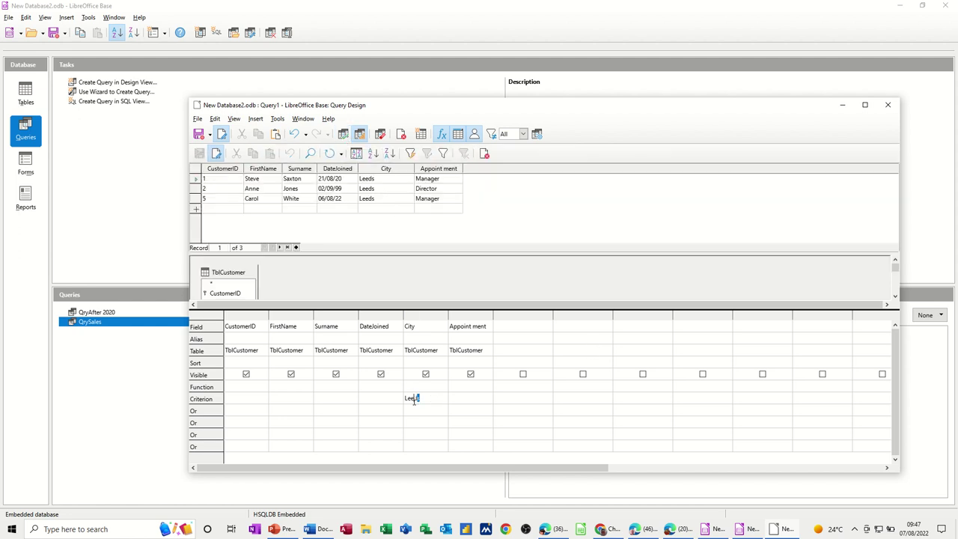
# Change the City criterion to Bradford and rerun the query.
pyautogui.moveTo(416, 399); pyautogui.dragTo(397, 399)
pyautogui.write('Bradford')
pyautogui.click(441, 411)
pyautogui.click(342, 136)
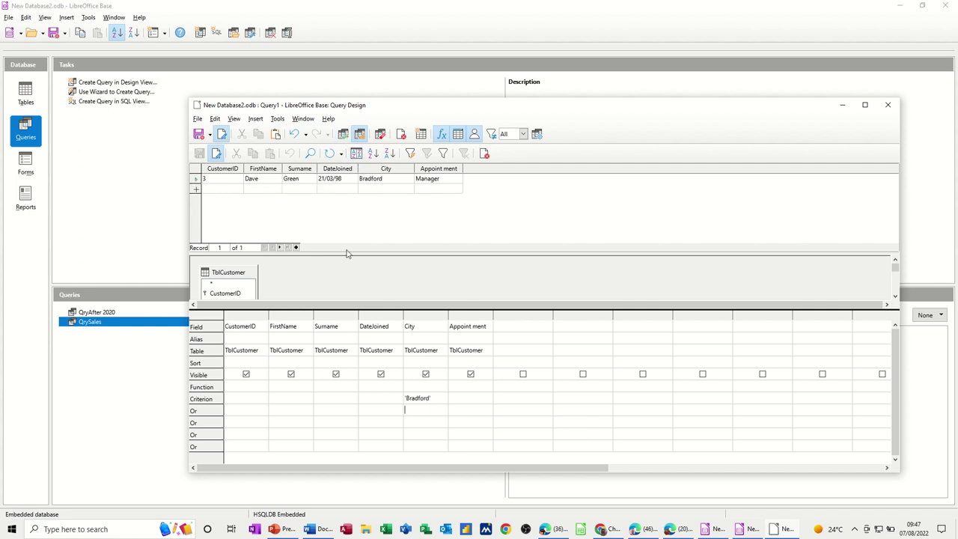
# Combine the criteria City Leeds, DateJoined > 01/01/2020 and Appoint ment Manager on one row, and run the query.
pyautogui.moveTo(435, 401); pyautogui.dragTo(398, 400)
pyautogui.write('Leeds')
pyautogui.click(379, 402)
pyautogui.click(471, 400)
pyautogui.click(422, 408)
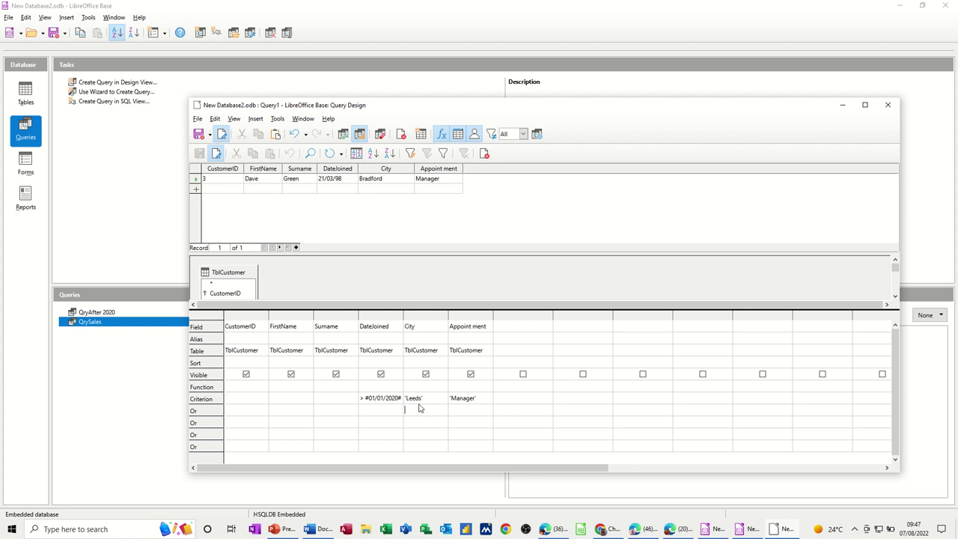
pyautogui.click(343, 136)
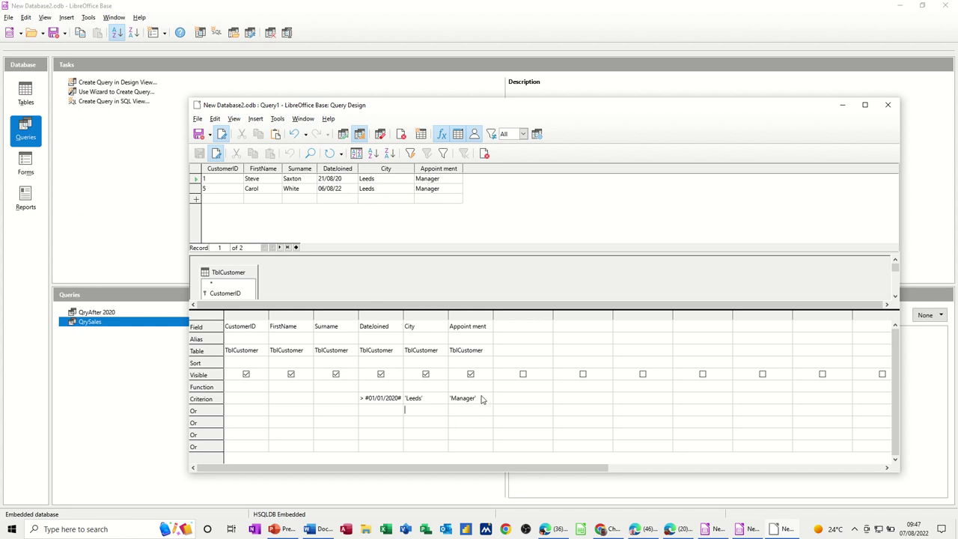
# Clear the date, city and Manager criteria, set the Appoint ment criterion to Director, and run the query.
pyautogui.moveTo(482, 399); pyautogui.dragTo(407, 398)
pyautogui.press('Delete')
pyautogui.press('Delete')
pyautogui.click(357, 403)
pyautogui.press('Delete')
pyautogui.press('Delete')
pyautogui.press('Delete')
pyautogui.press('Delete')
pyautogui.press('Delete')
pyautogui.press('Delete')
pyautogui.press('Delete')
pyautogui.press('Delete')
pyautogui.press('Delete')
pyautogui.press('Delete')
pyautogui.press('Delete')
pyautogui.press('Delete')
pyautogui.press('Delete')
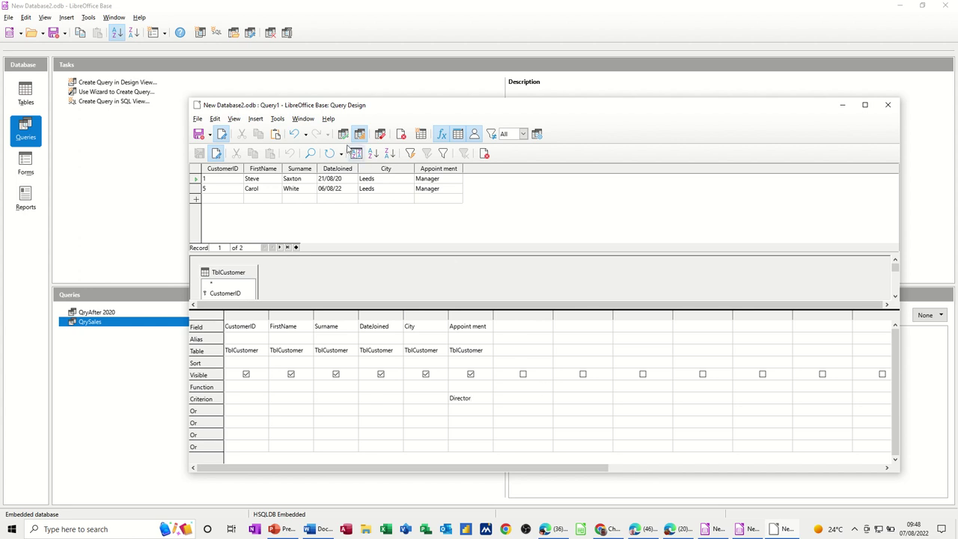
pyautogui.click(343, 135)
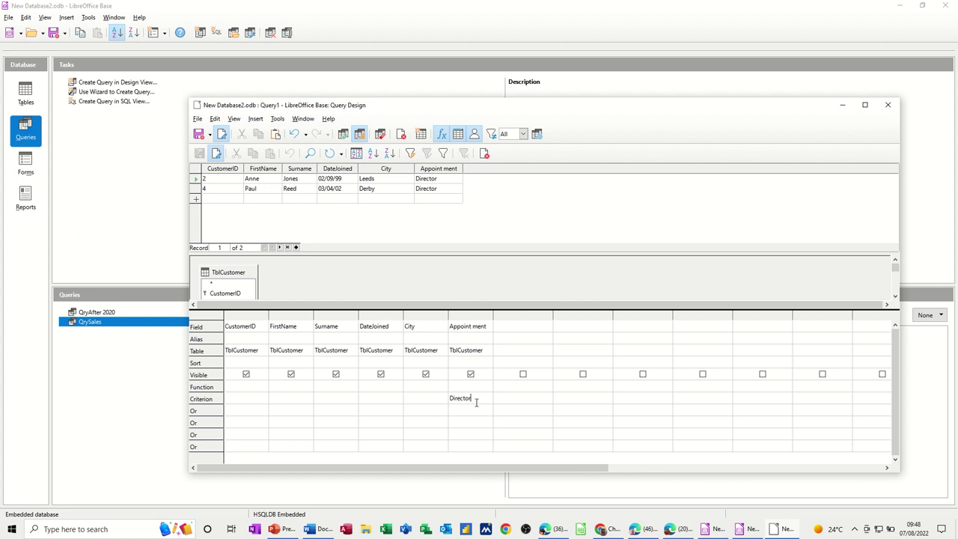
# Replace the Director criterion with DateJoined BETWEEN 01/01/2020 AND 01/01/2023, widen that column, and run the query.
pyautogui.moveTo(476, 402); pyautogui.dragTo(445, 399)
pyautogui.press('Delete')
pyautogui.write('and 1/1/23')
pyautogui.click(395, 411)
pyautogui.moveTo(403, 310); pyautogui.dragTo(494, 311)
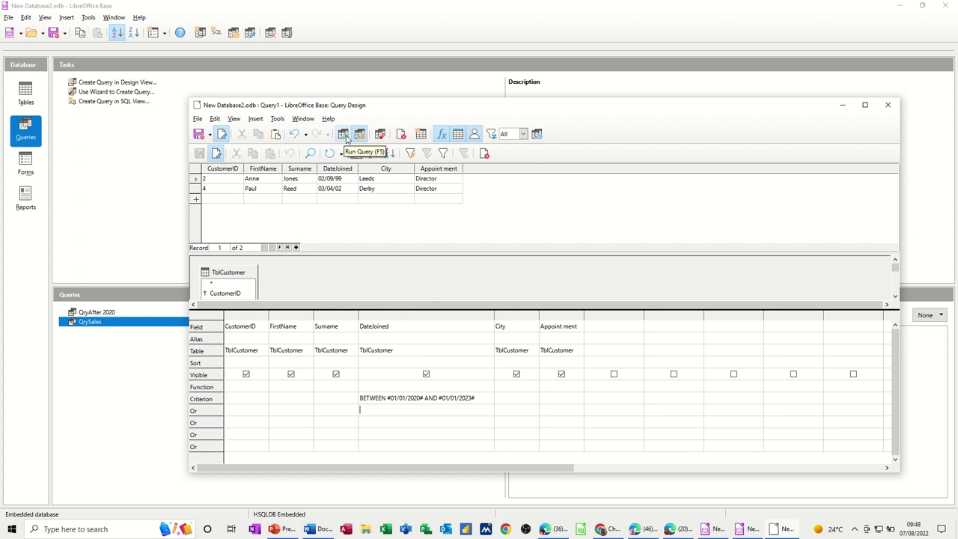
pyautogui.click(343, 133)
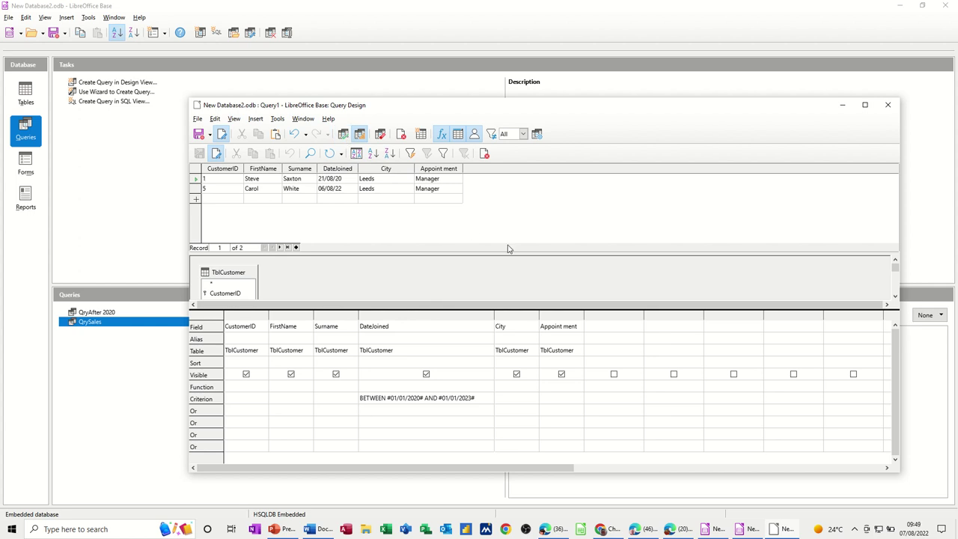
# Change the start date of the DateJoined range to 01/01/2000 and rerun the query.
pyautogui.click(418, 406)
pyautogui.click(418, 401)
pyautogui.moveTo(421, 397); pyautogui.dragTo(414, 398)
pyautogui.write('00')
pyautogui.click(420, 413)
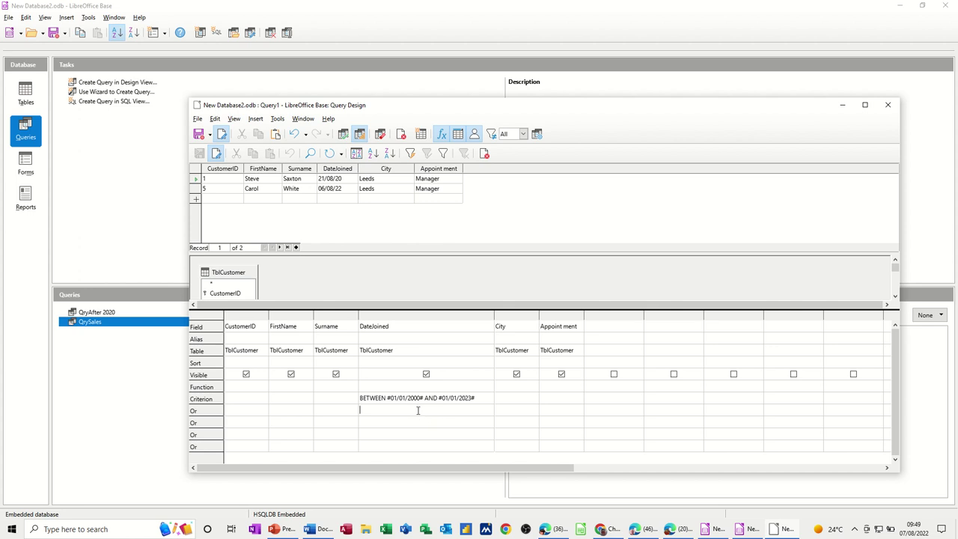
pyautogui.click(344, 135)
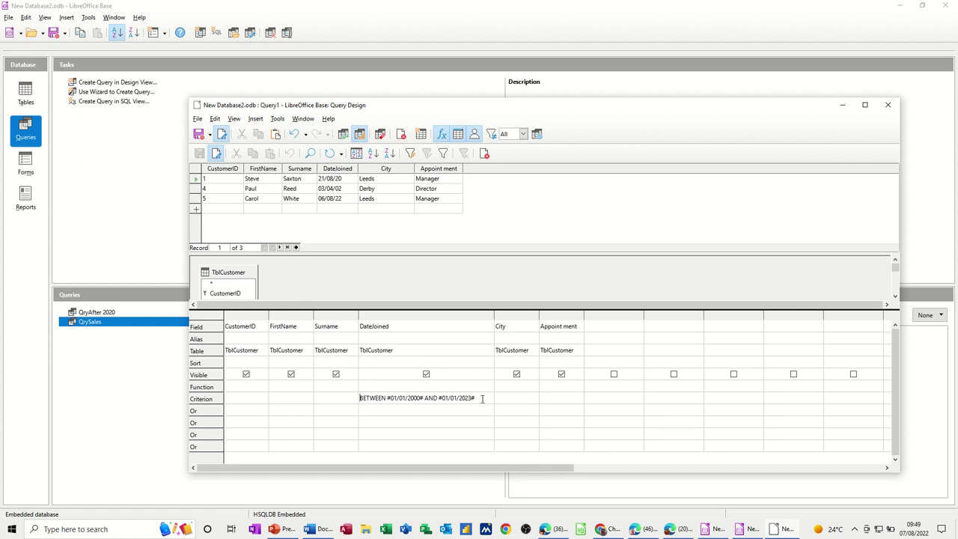
# Delete the DateJoined range criterion and narrow the DateJoined column.
pyautogui.moveTo(480, 400); pyautogui.dragTo(362, 401)
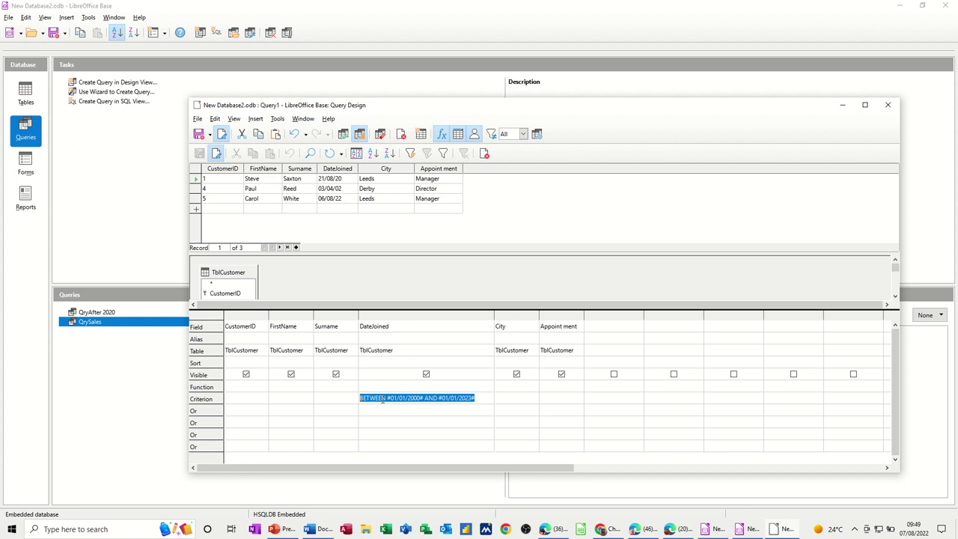
pyautogui.press('Delete')
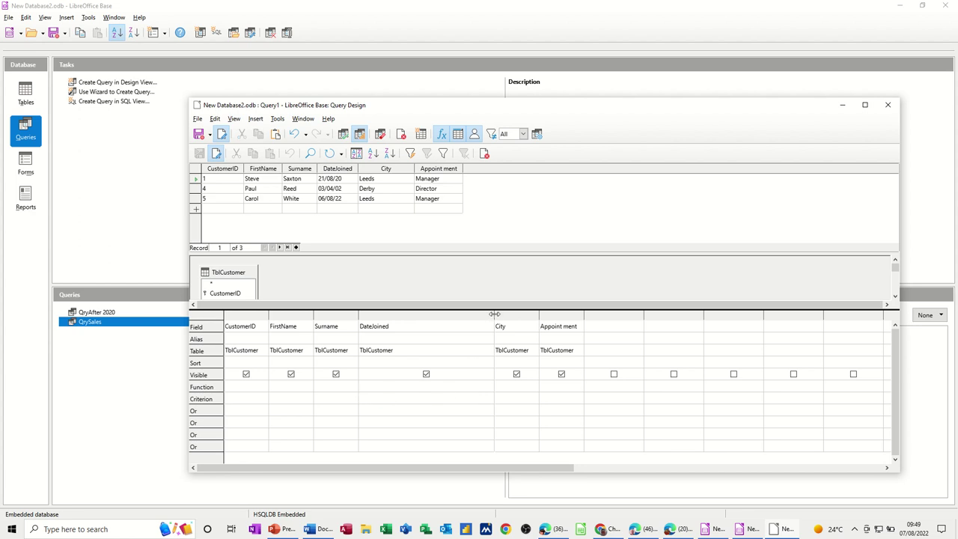
pyautogui.moveTo(494, 314); pyautogui.dragTo(424, 319)
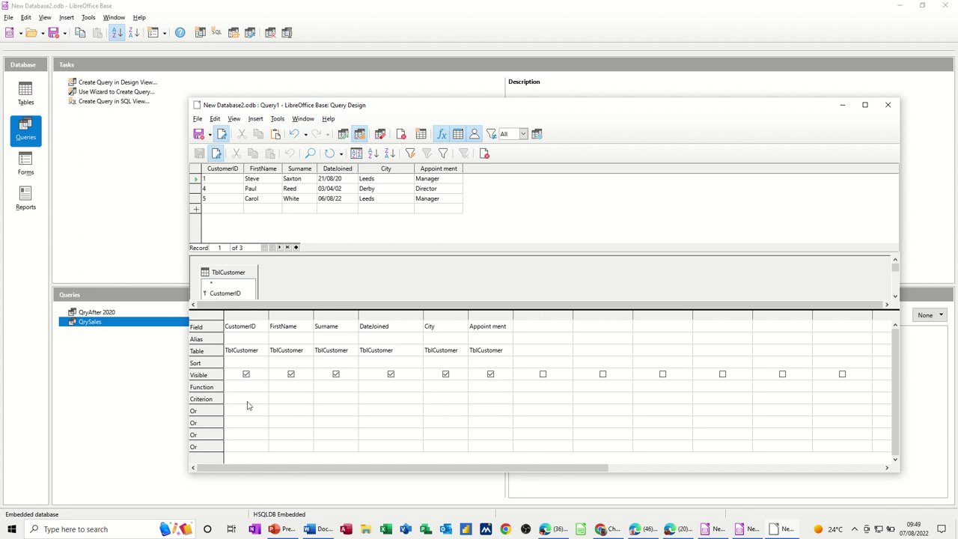
# Set the City criterion to Derby and run the query.
pyautogui.click(362, 400)
pyautogui.click(434, 400)
pyautogui.click(342, 135)
pyautogui.doubleClick(434, 400)
pyautogui.write('Derby')
pyautogui.click(345, 134)
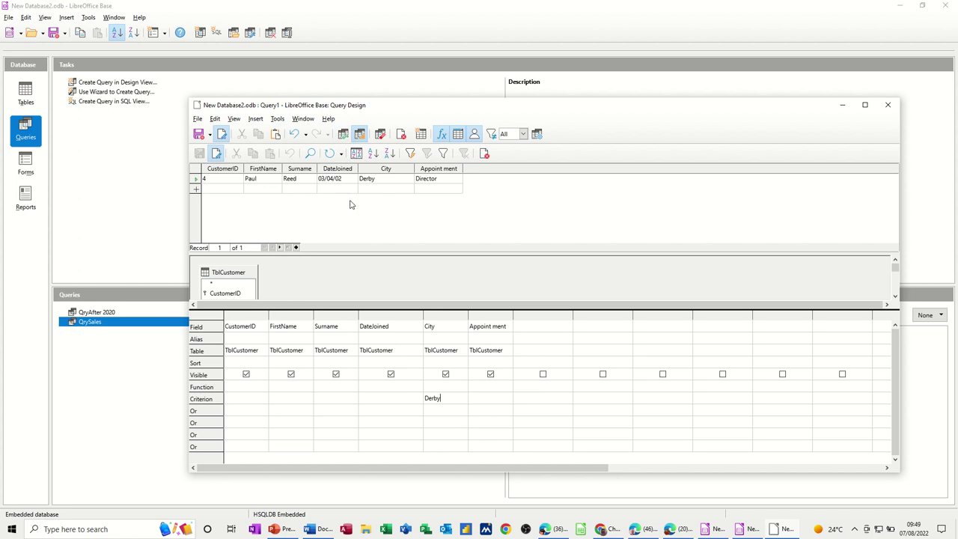
# Clear the Derby criterion from the City field.
pyautogui.doubleClick(449, 398)
pyautogui.press('Delete')
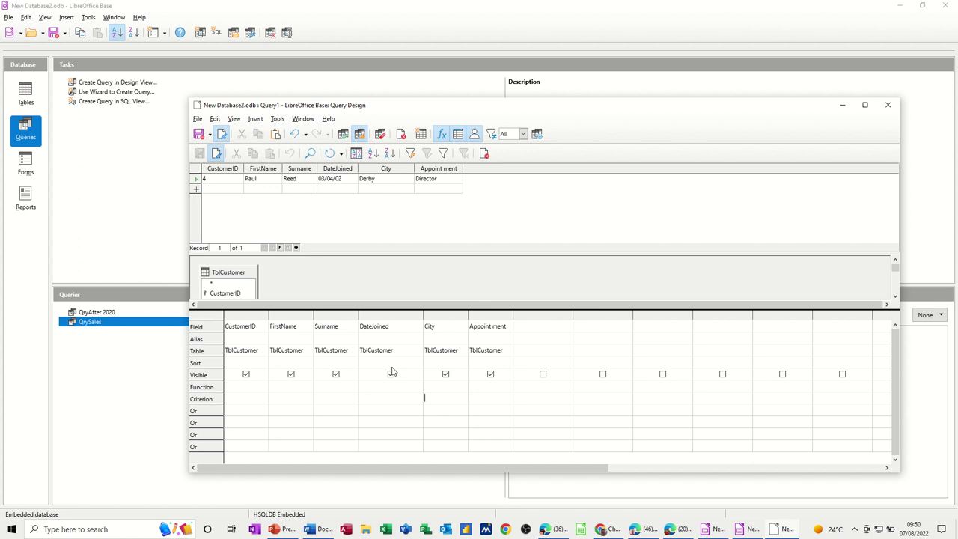